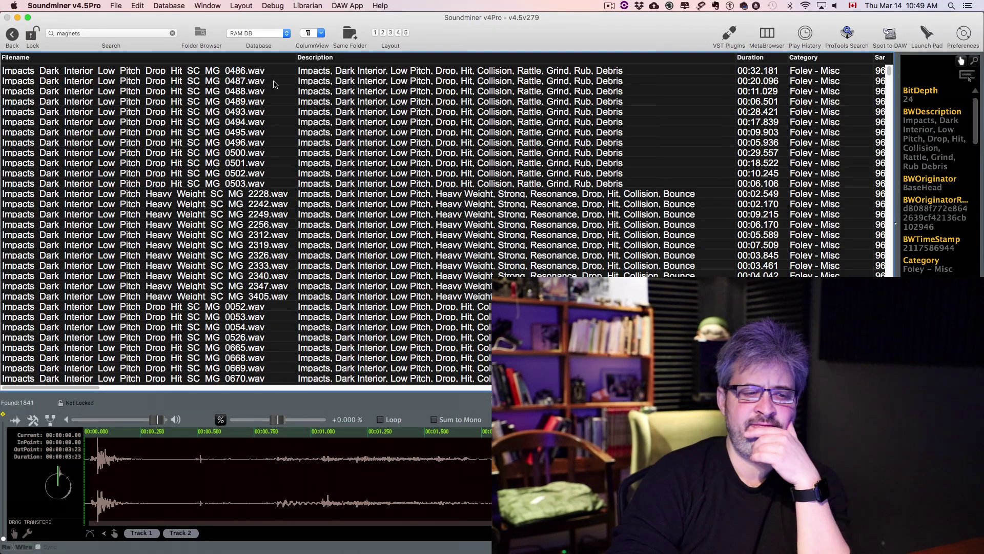
Widen the Filename column slightly in the 1841-file magnets results list
left_click_drag(297, 57, 303, 58)
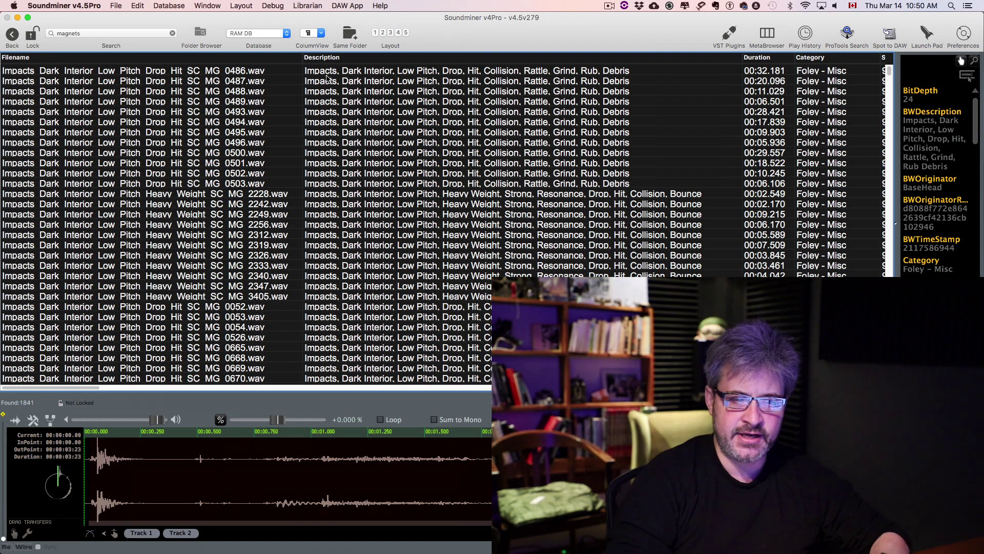
Audition the magnets sounds MG 0493, MG 0501 and MG 2249
left_click(384, 112)
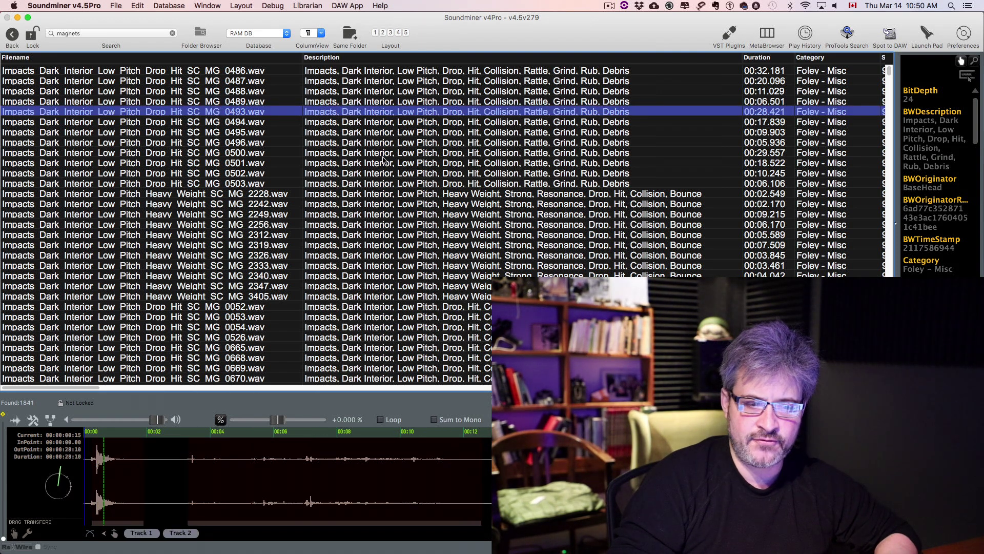
left_click(384, 162)
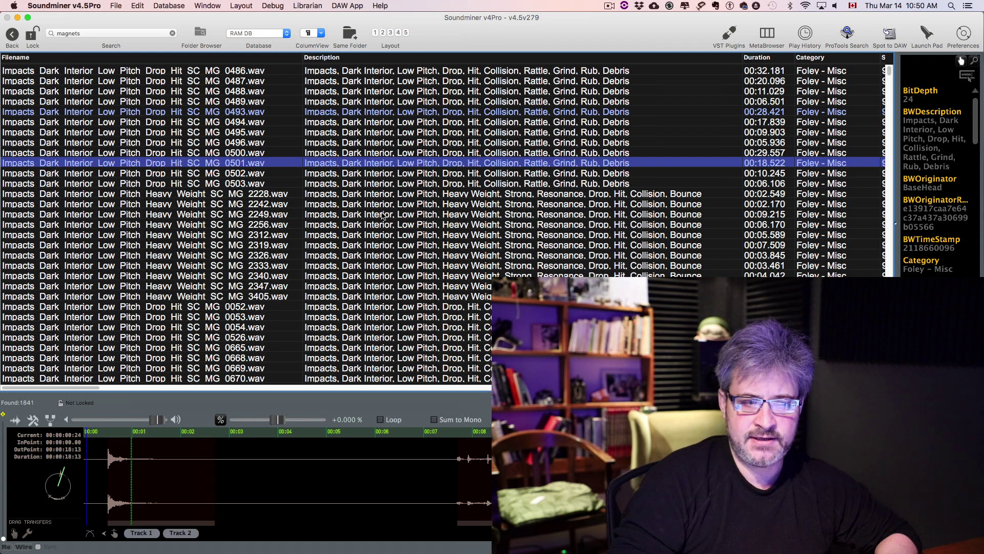
left_click(382, 215)
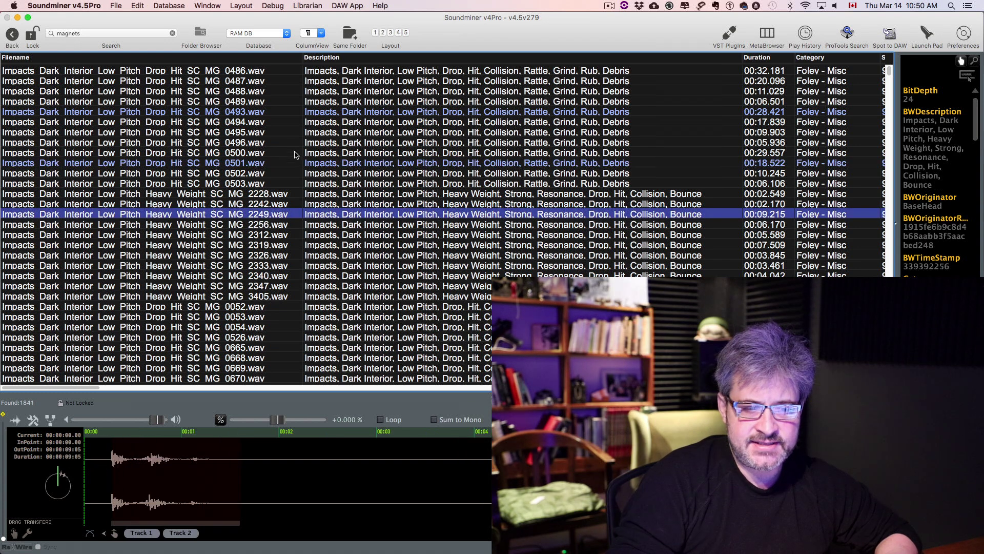
Narrow the search to 'magnets HEAVY WEIGHT RATTLE', leaving 158 results
left_click(91, 33)
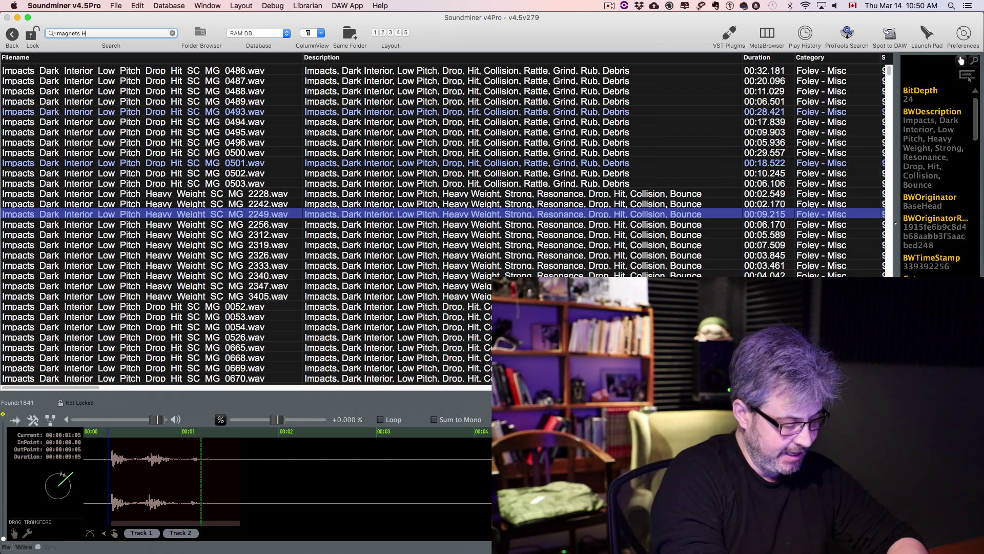
type("HEAVY WEIGHT RATTLE")
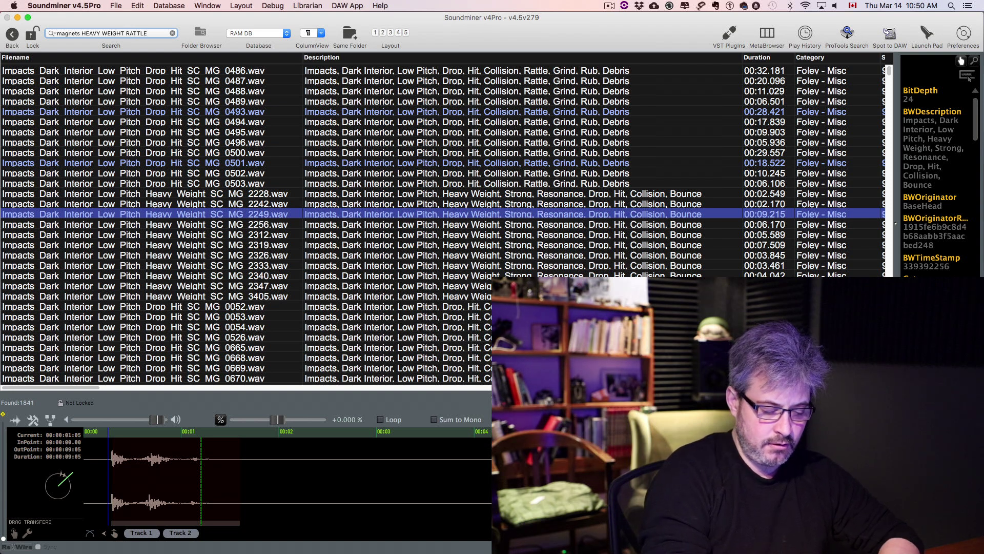
key("Return")
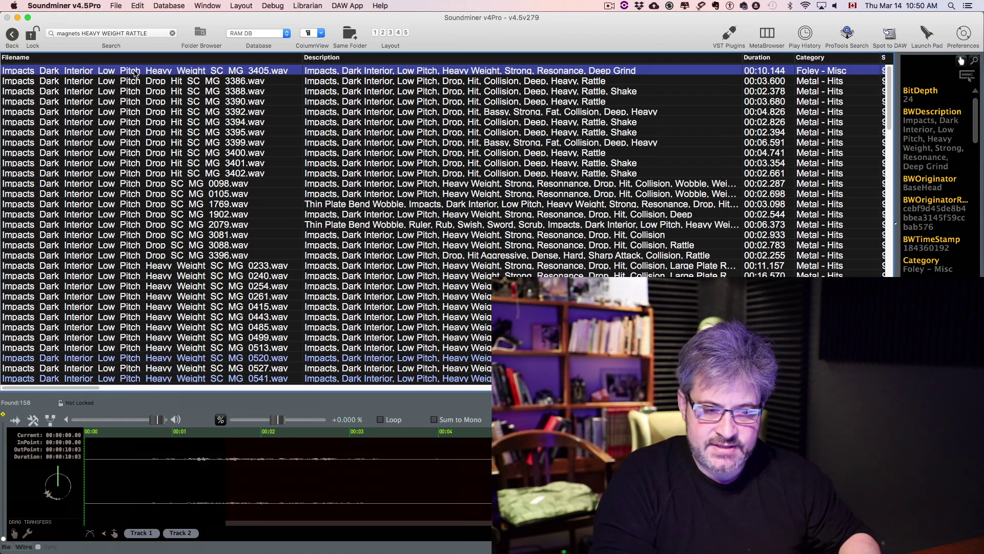
Audition heavy-weight takes MG 0548, 0995, 1093, 1240, 1827 and 1862
scroll(457, 179, "down", 5)
left_click(458, 179)
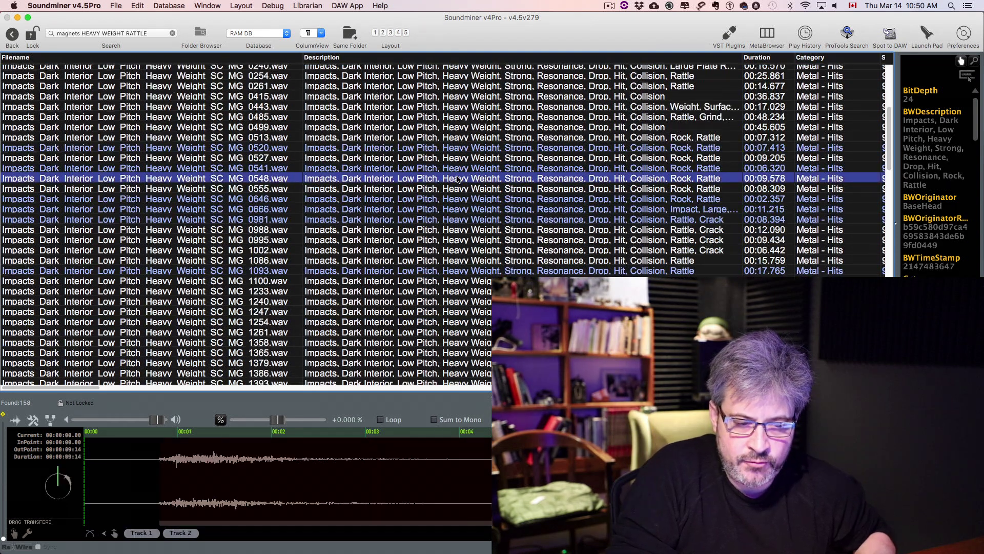
left_click(458, 240)
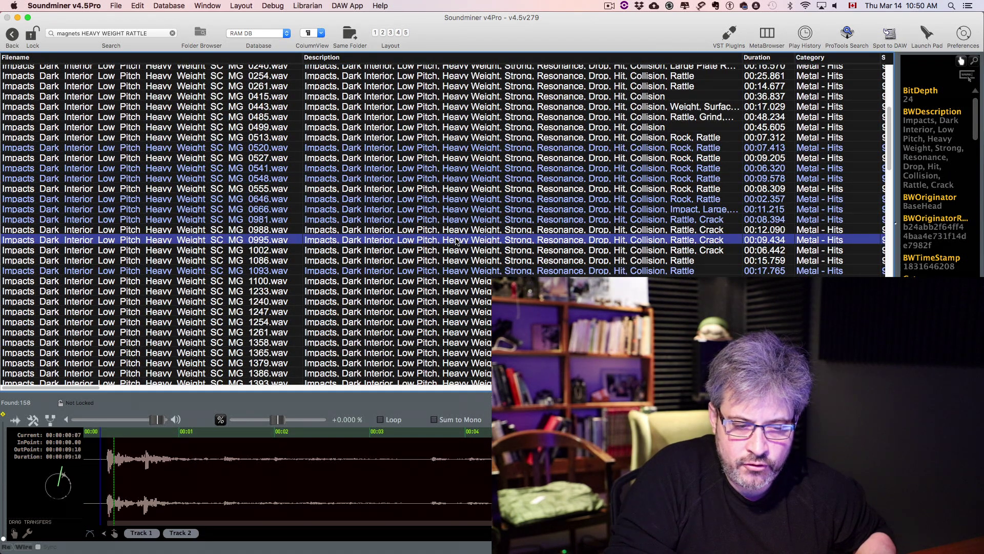
left_click(449, 271)
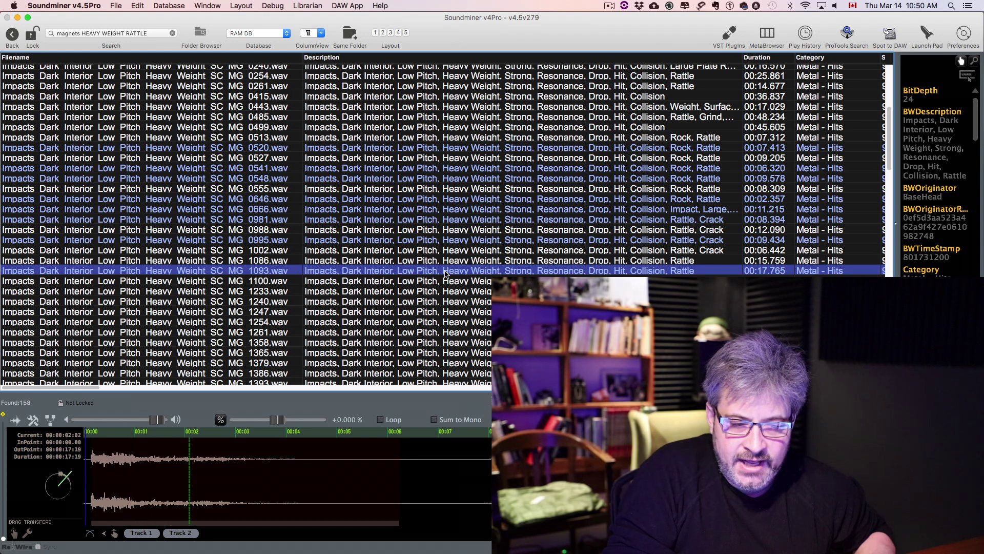
left_click(439, 303)
scroll(439, 307, "down", 5)
left_click(439, 303)
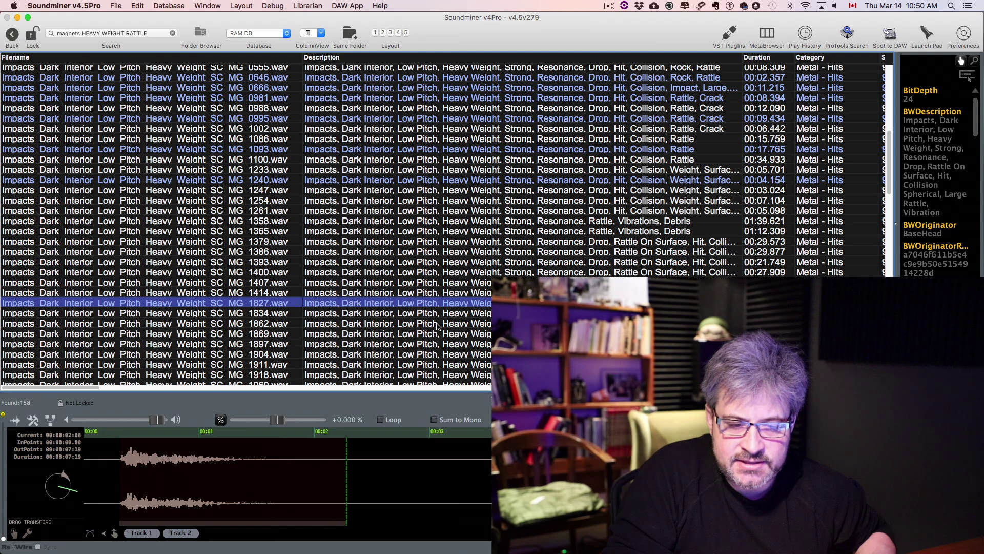
left_click(437, 325)
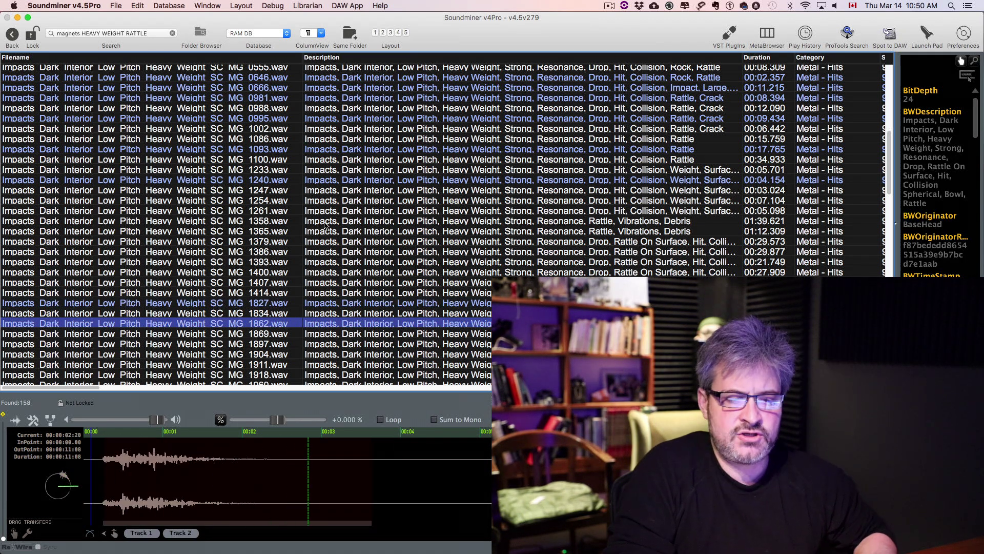
Add RESONANCE to the search, narrowing the results to 137 files
left_click(152, 30)
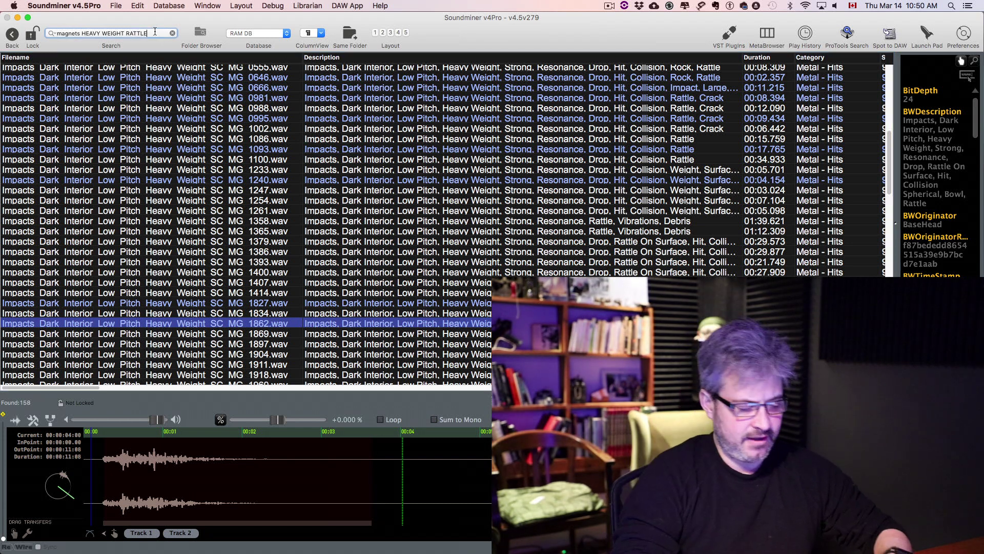
type("RE")
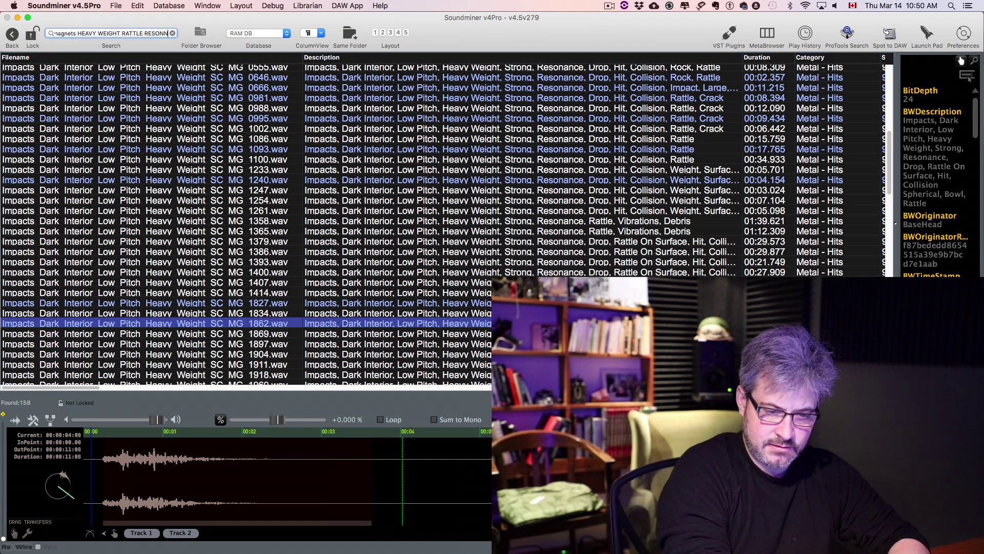
type("SONANCE")
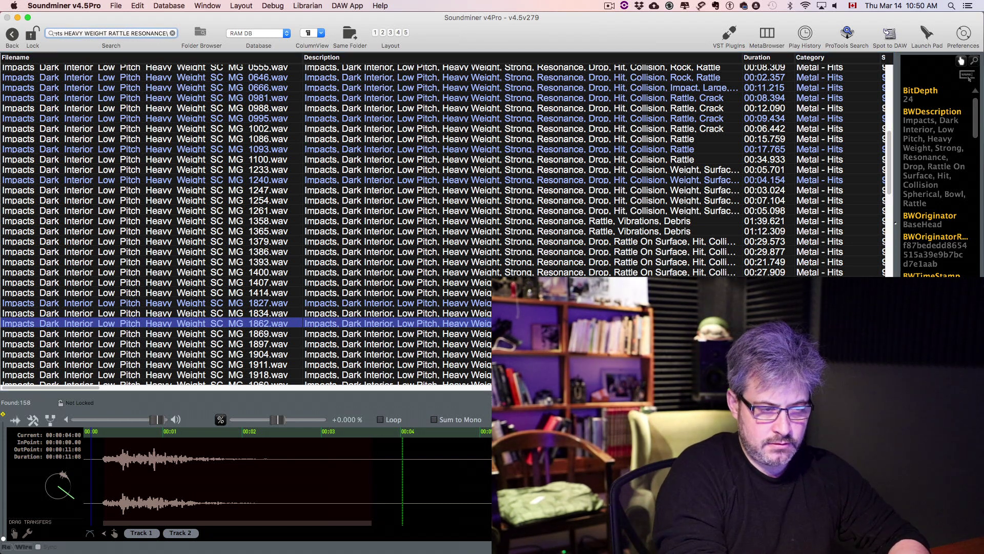
key("Return")
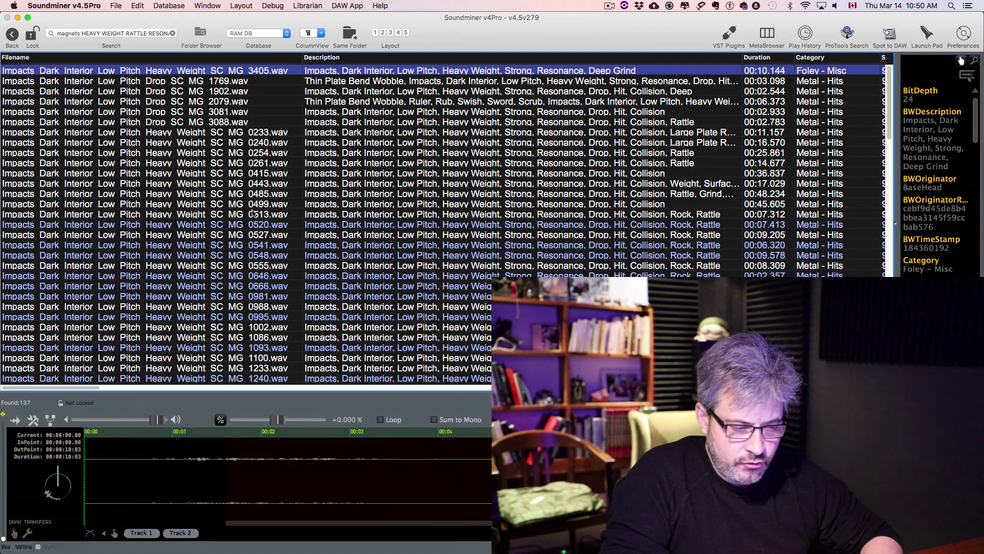
Audition MG 1414 and scroll right to show the Source and Library columns
scroll(305, 192, "down", 5)
left_click(348, 246)
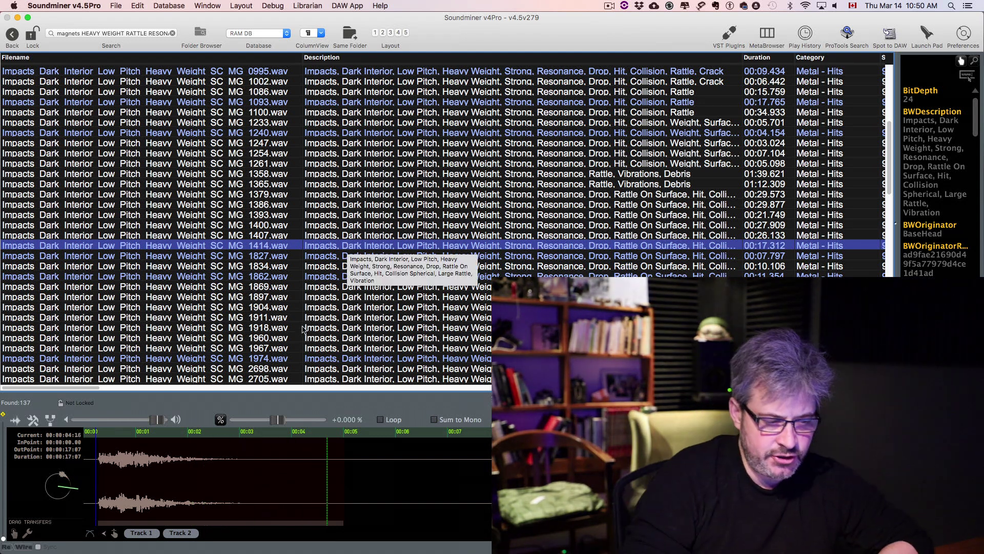
left_click_drag(33, 390, 81, 389)
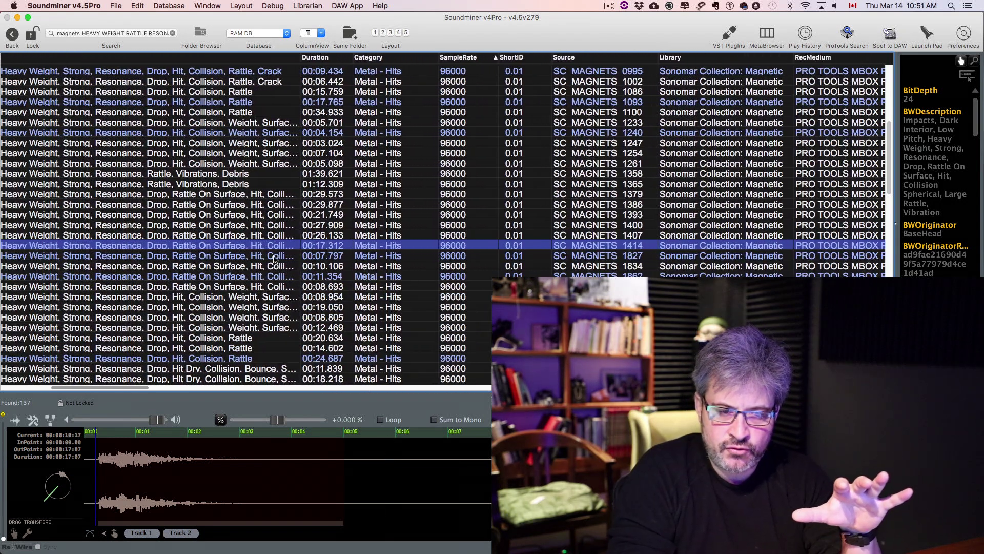
Return to the plain magnets search (1841 files) and sort it by Source
left_click(565, 62)
key("super+bracketleft")
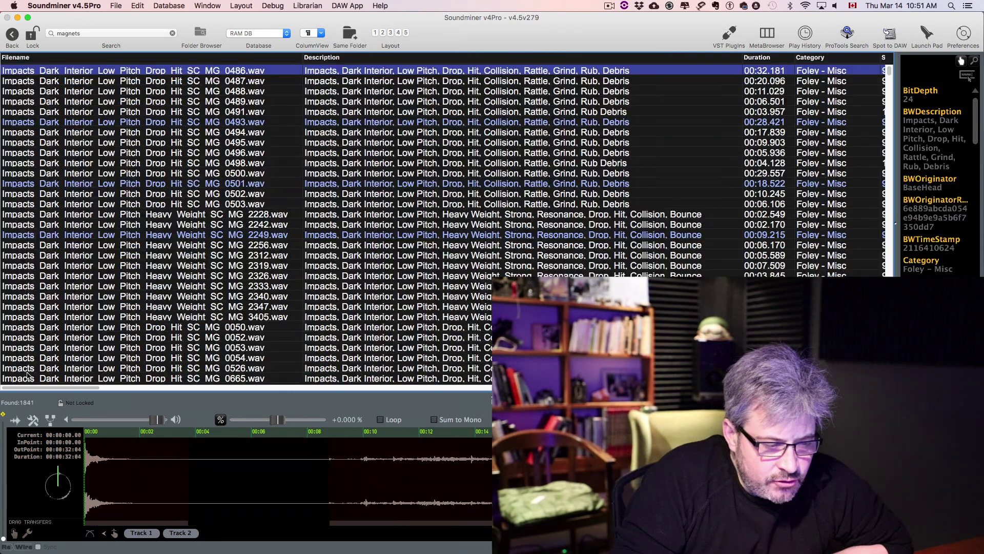
left_click_drag(29, 390, 92, 389)
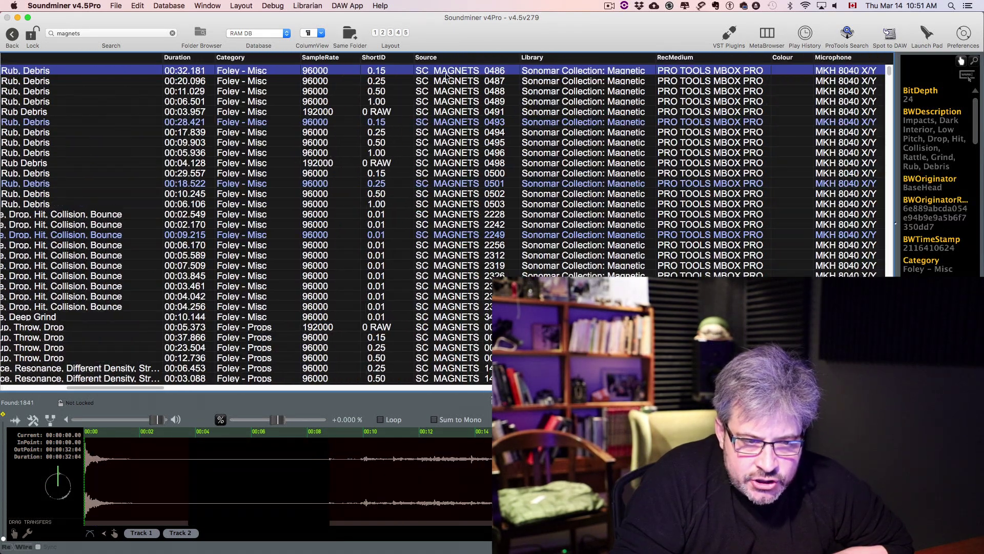
left_click(443, 61)
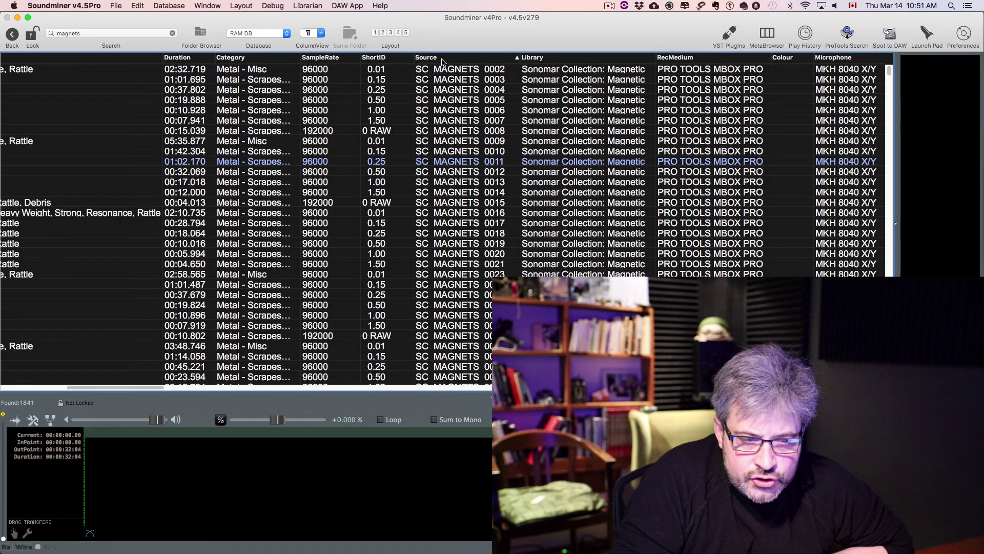
scroll(381, 287, "down", 3)
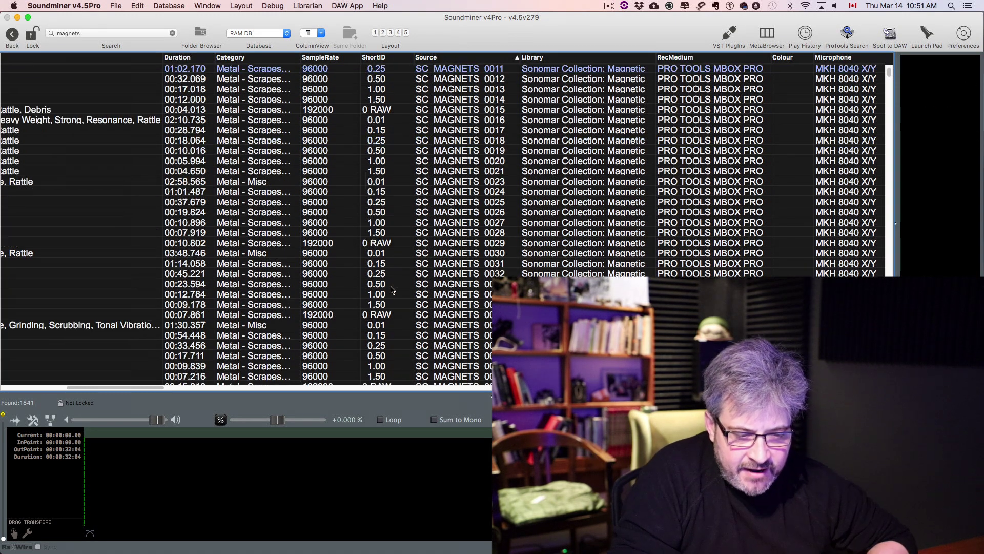
Audition MAGNETS scrape takes 0029, 0030 and 0031, skipping further into 0030
left_click(387, 245)
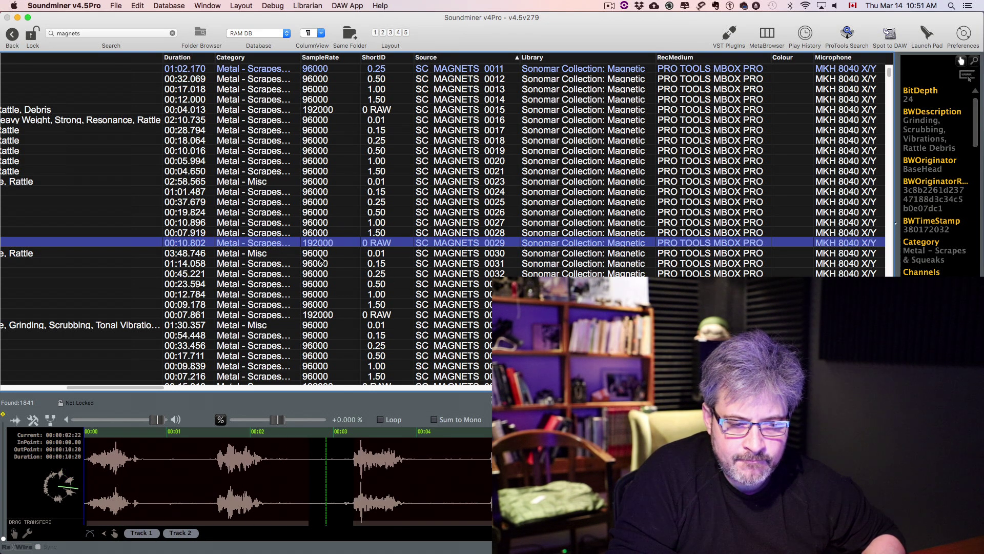
left_click(322, 254)
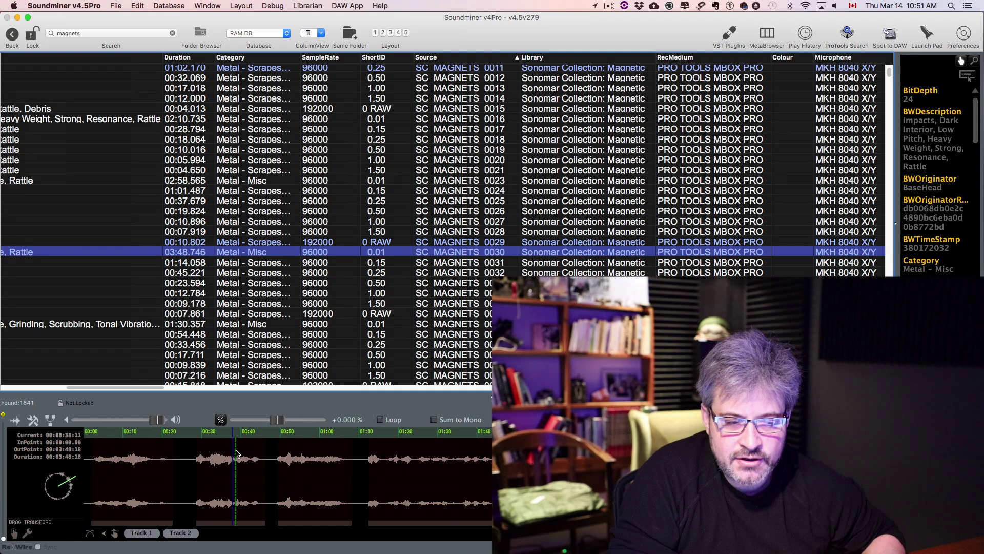
left_click(440, 476)
left_click(309, 263)
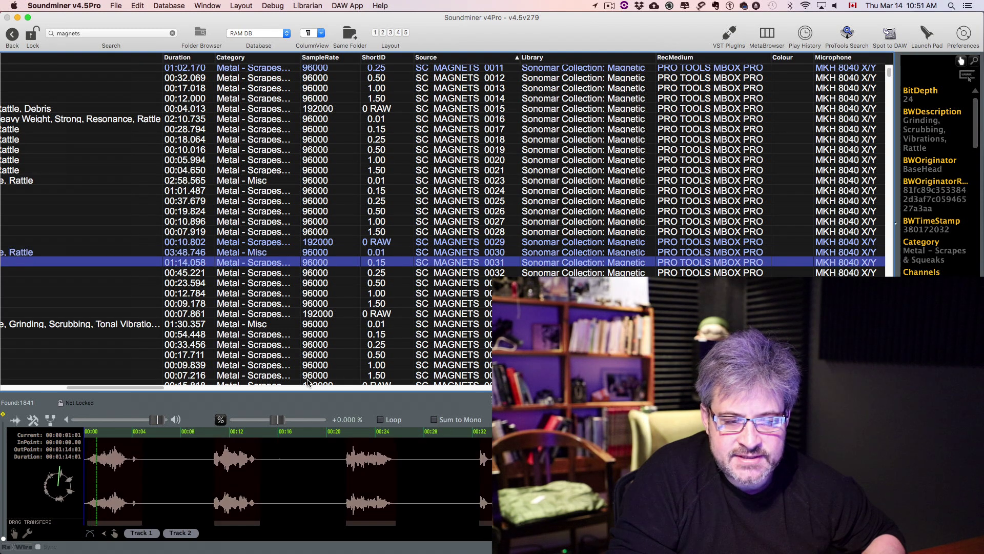
Play takes 0032, 0033 and 0034, then compare 0029 against 0034 twice
left_click(323, 274)
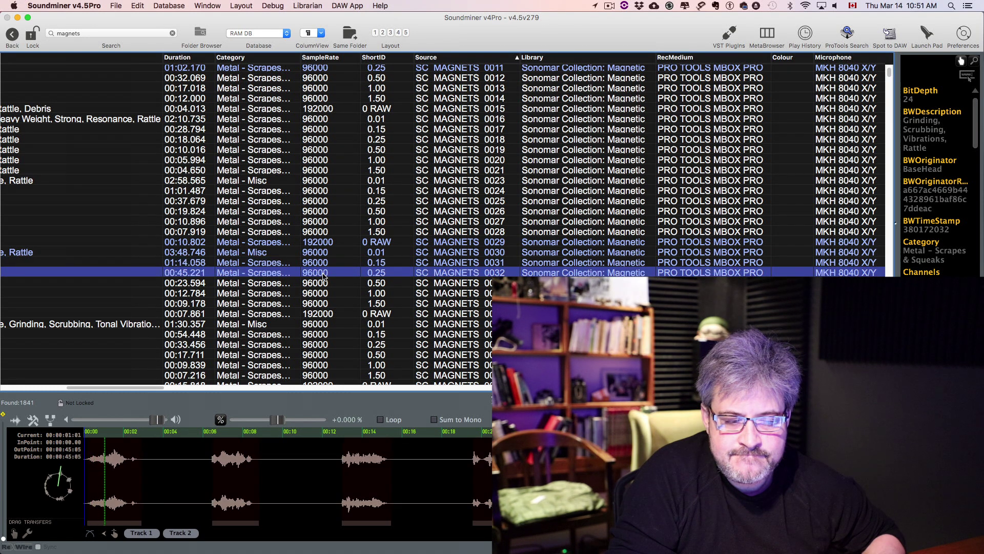
left_click(323, 285)
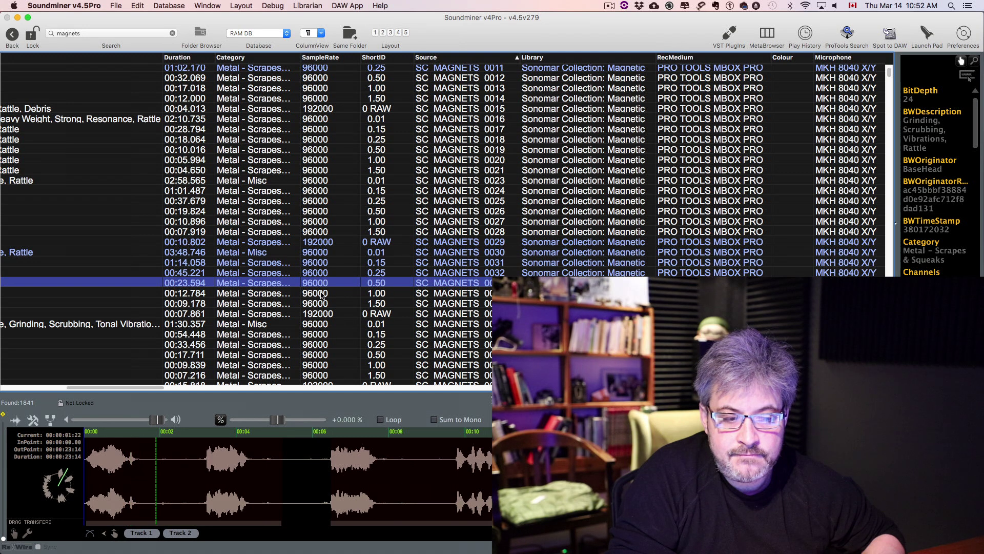
left_click(322, 293)
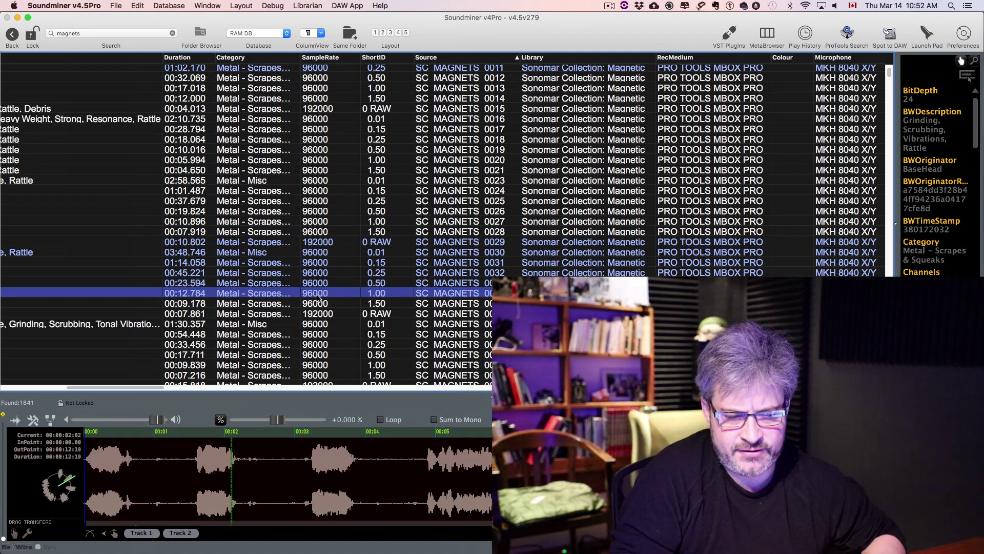
left_click(320, 243)
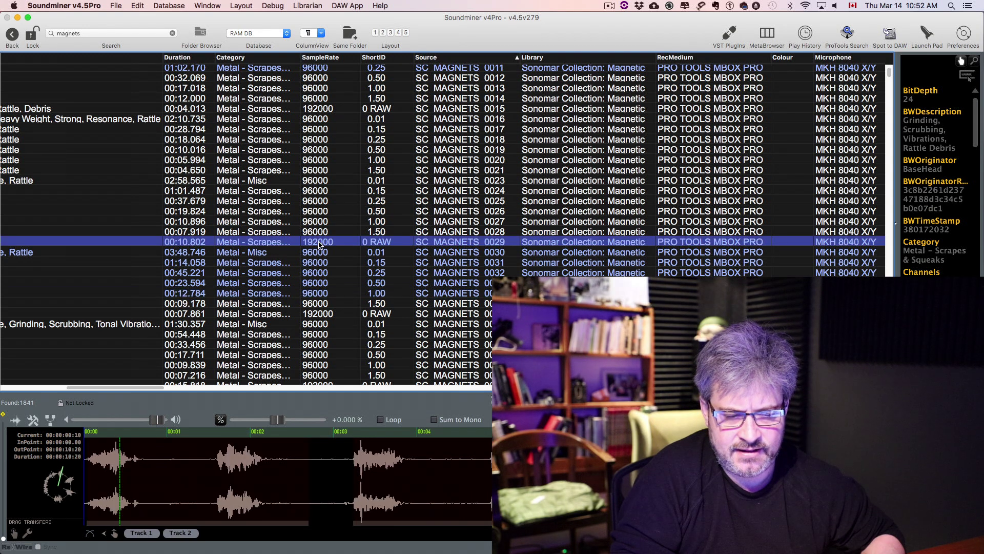
left_click(313, 296)
left_click(320, 242)
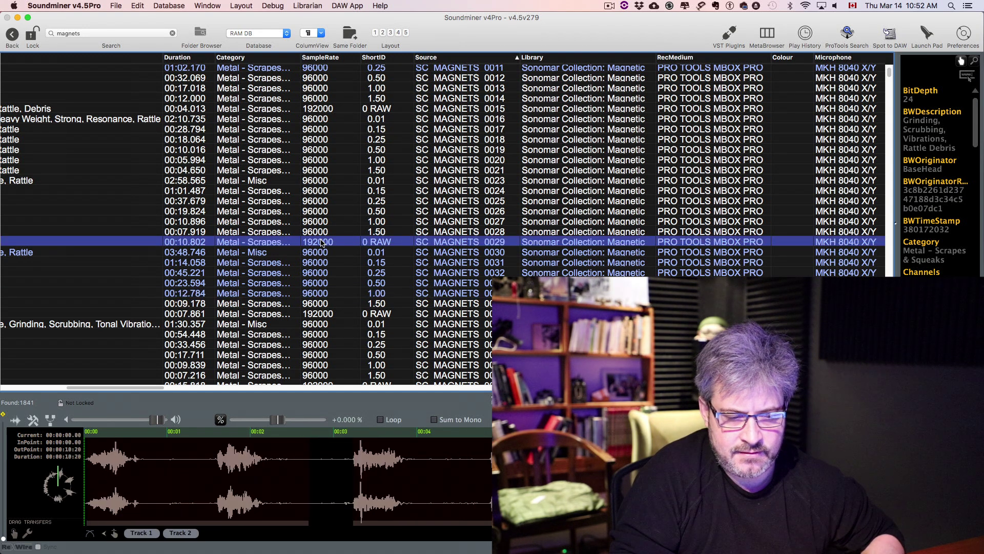
left_click(321, 294)
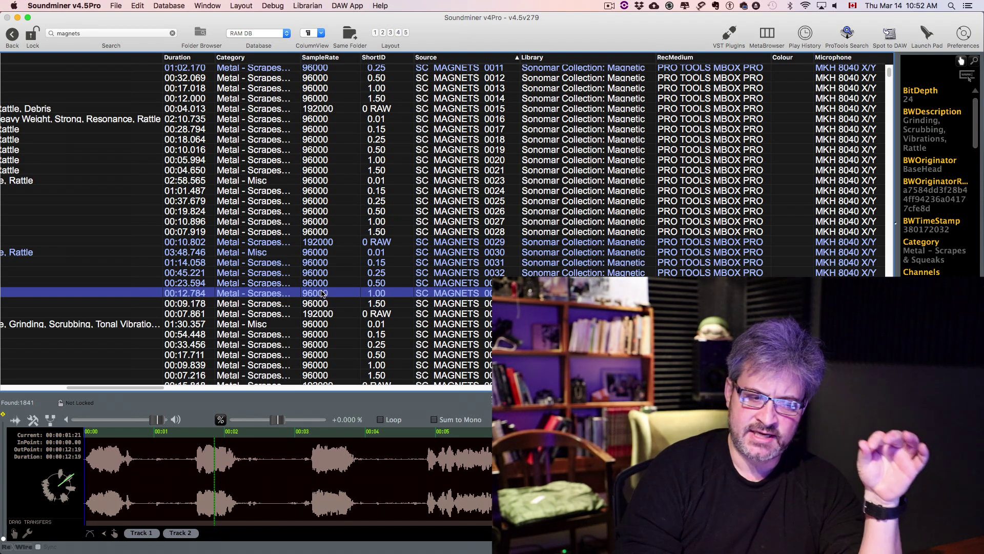
scroll(323, 295, "up", 1)
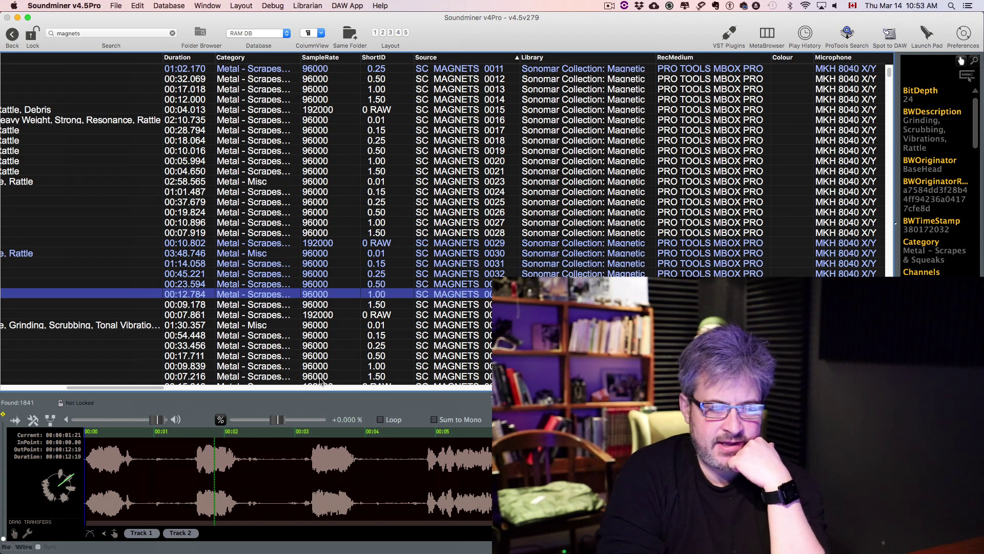
Scroll across to view the Microphone, Notes and UserComments columns of the magnets records
left_click_drag(101, 389, 165, 378)
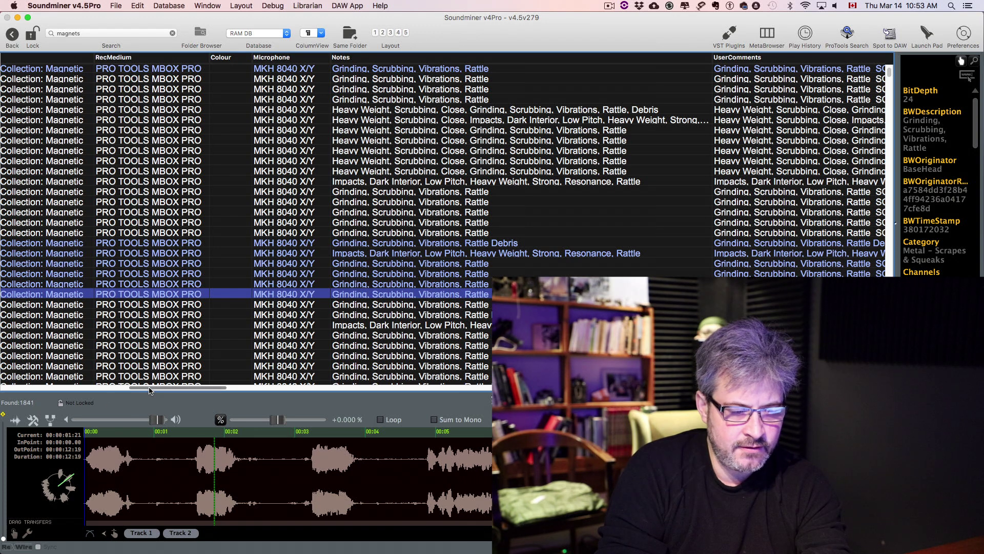
left_click_drag(149, 390, 215, 388)
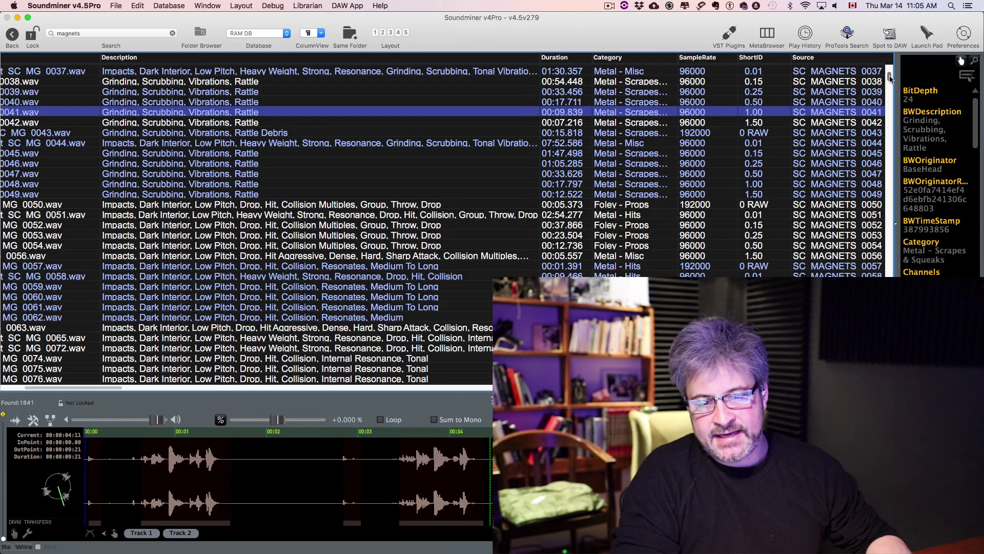
Scroll down and load take MAGNETS 0011 for playback
mouse_move(890, 77)
left_mouse_down()
mouse_move(890, 102)
mouse_move(886, 67)
left_mouse_up()
scroll(882, 119, "down", 20)
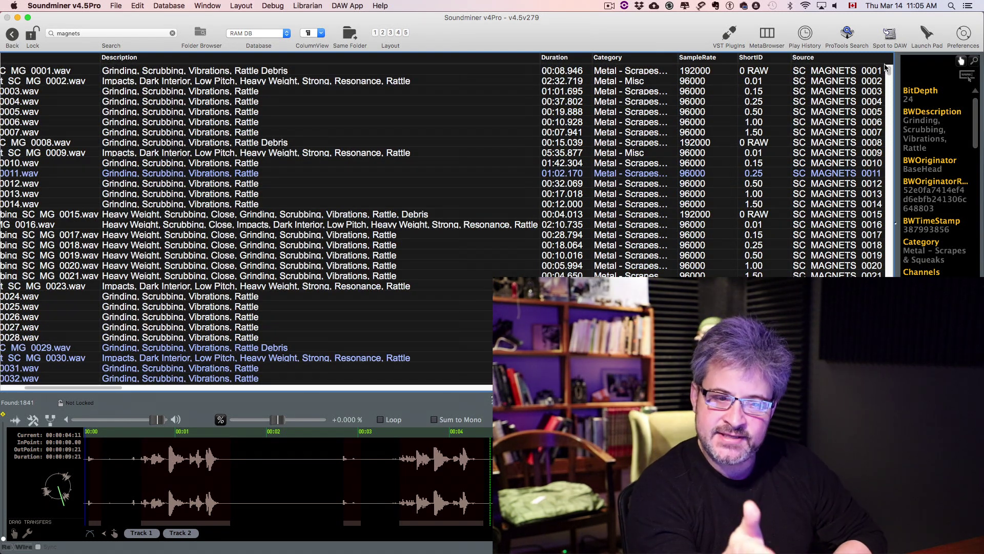
left_click(256, 177)
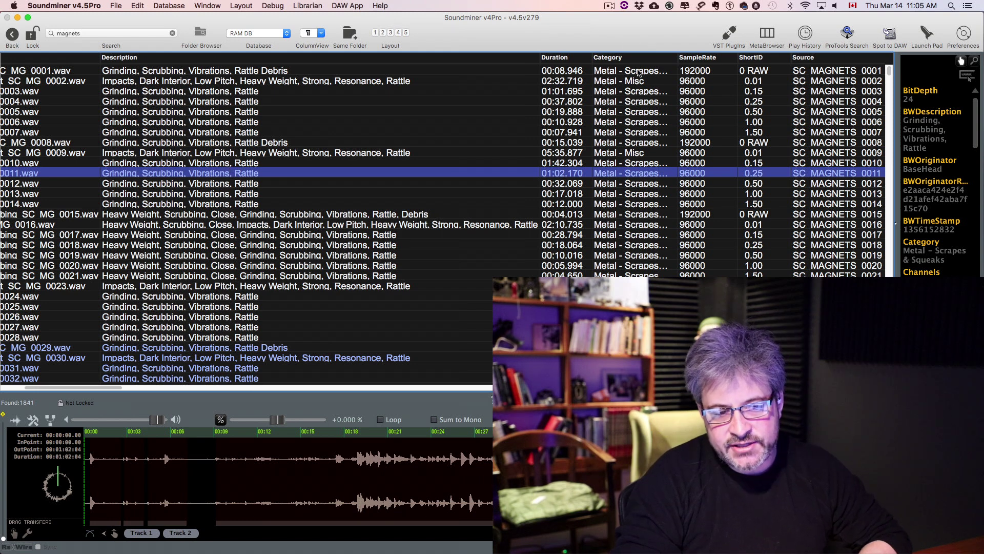
Reveal the 0011 file in Finder via Reveal Selected and list its parent folders
right_click(149, 177)
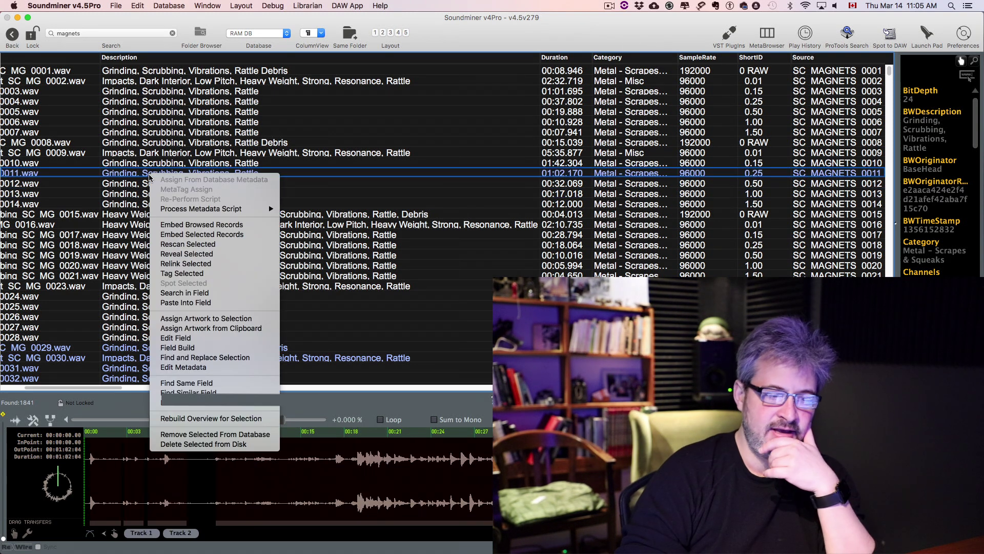
left_click(191, 254)
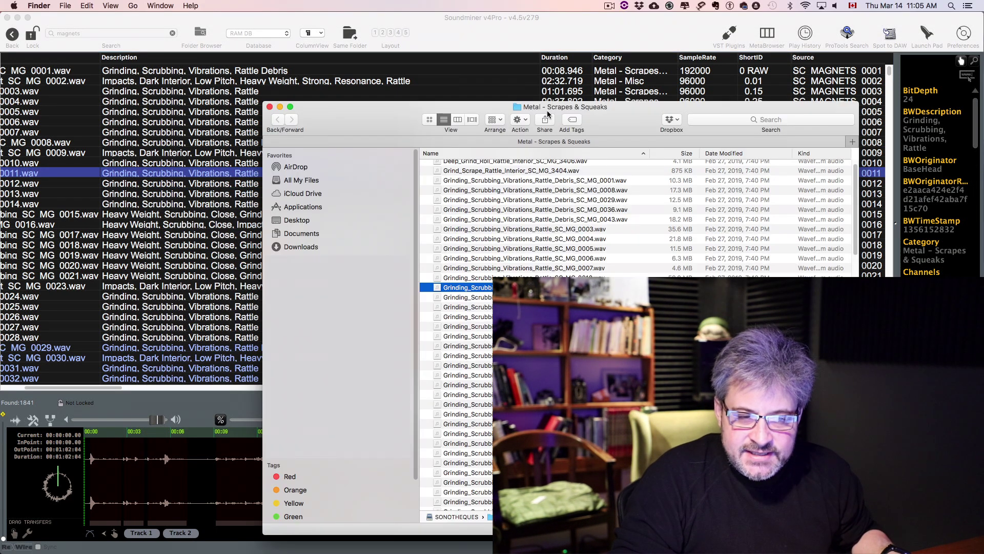
left_click(549, 107, "super")
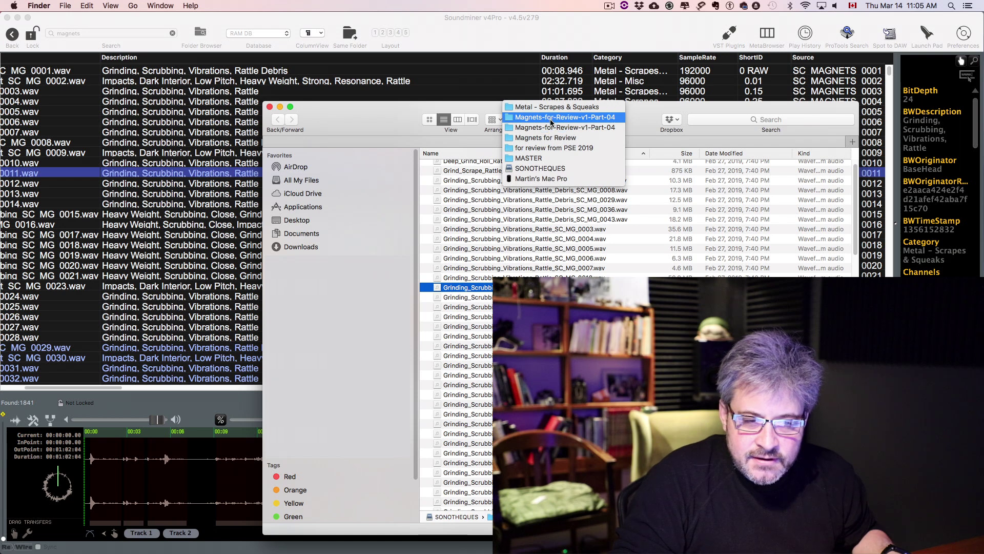
Go up to Magnets-for-Review-v1-Part-04 and expand, then collapse, the Metal - Warps folder
left_click(552, 119)
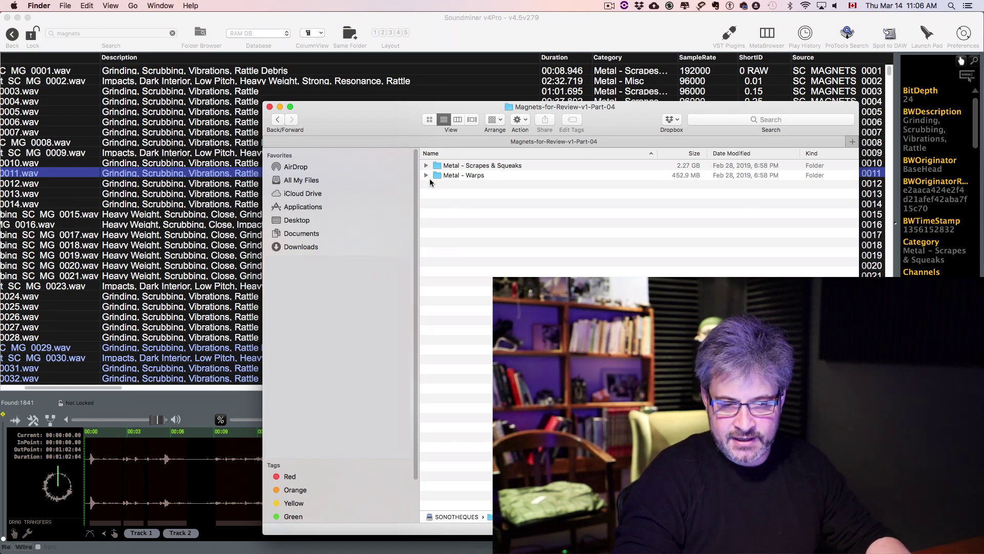
left_click(425, 175)
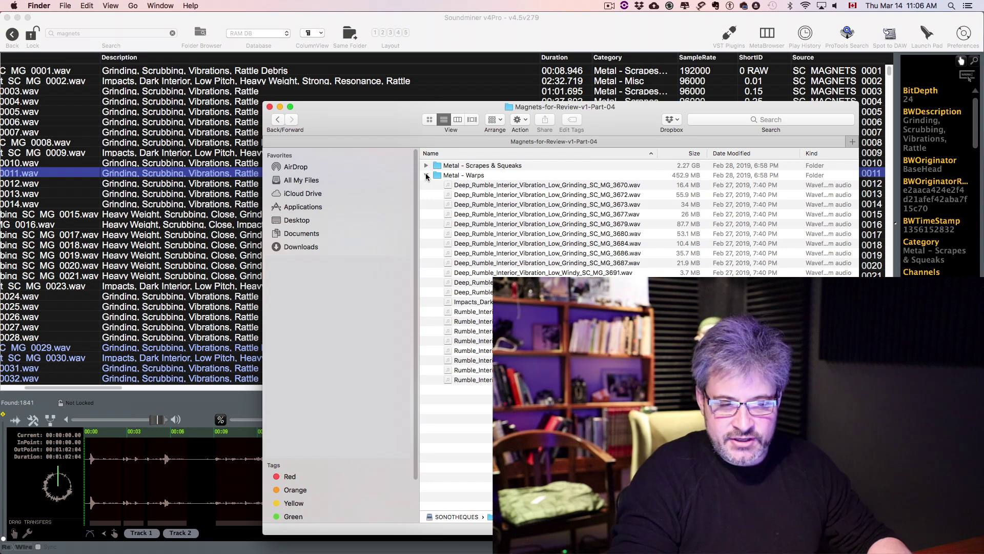
left_click(426, 175)
Close Finder and filter Soundminer to files in the same folder as take 0011 (160 found)
left_click(270, 107)
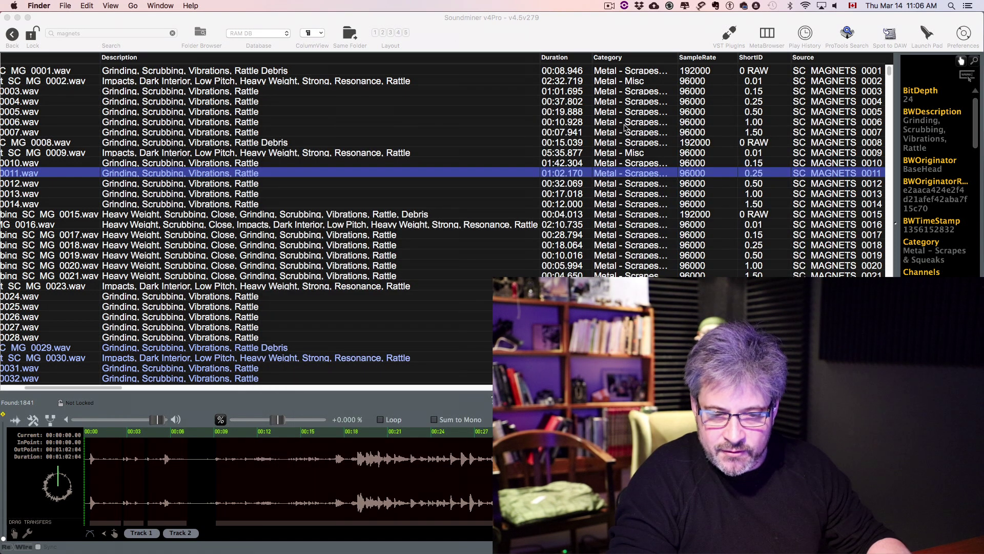
left_click(630, 188)
key("Up")
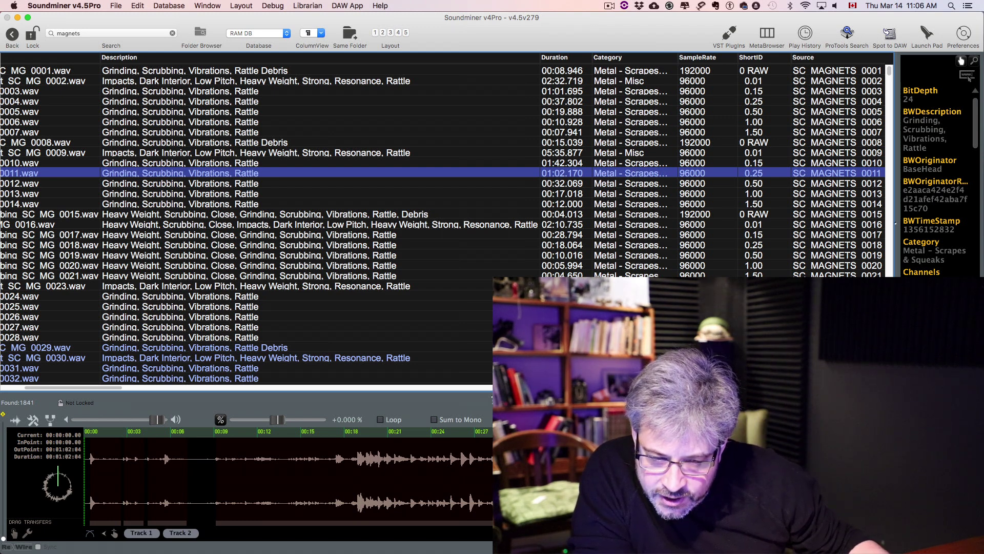
key("super+shift+f")
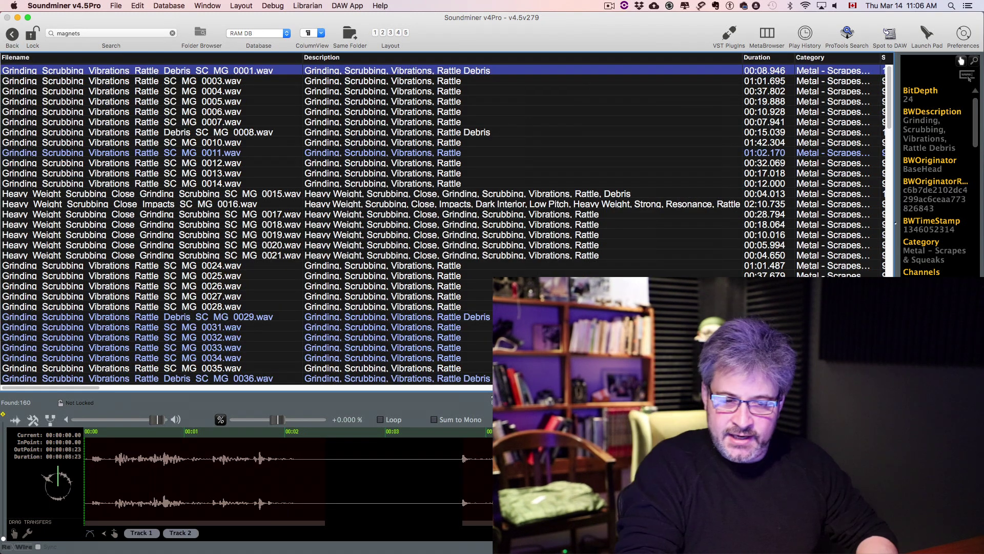
Audition takes 0018, 0027, 0032, 0042, 0046 and the MG 2050 rattle-grind take
mouse_move(888, 93)
left_mouse_down()
mouse_move(889, 339)
mouse_move(890, 82)
left_mouse_up()
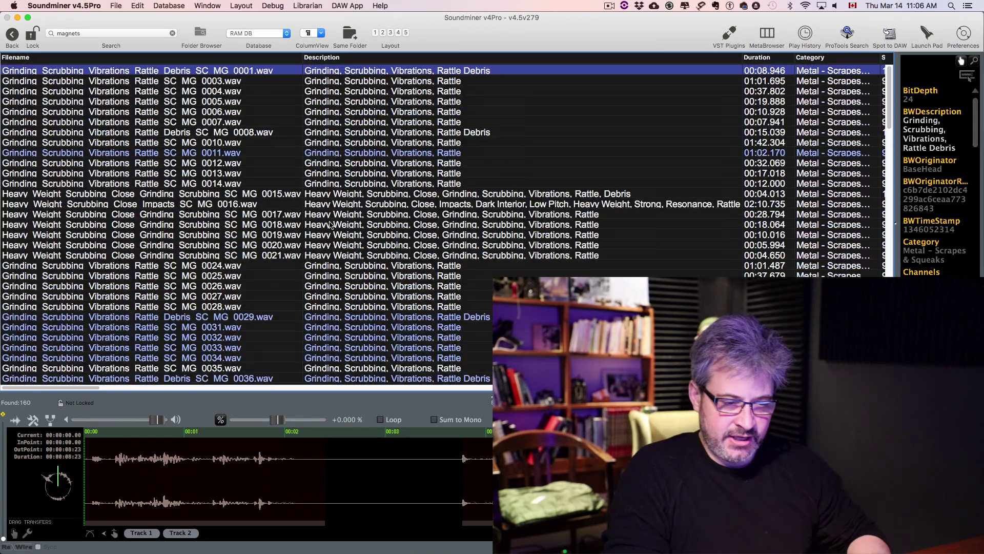
left_click(352, 224)
left_click(337, 297)
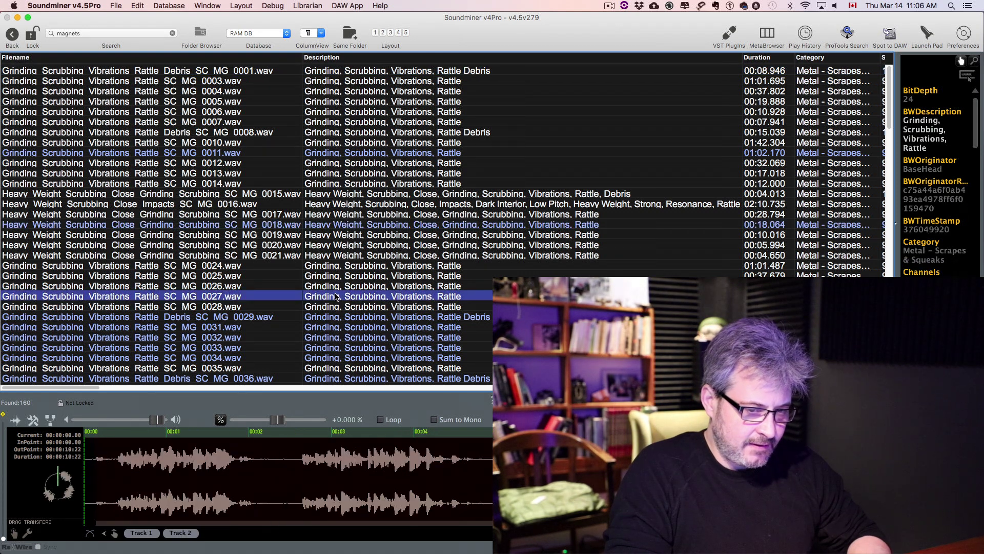
left_click(364, 337)
scroll(364, 339, "down", 3)
left_click(365, 340)
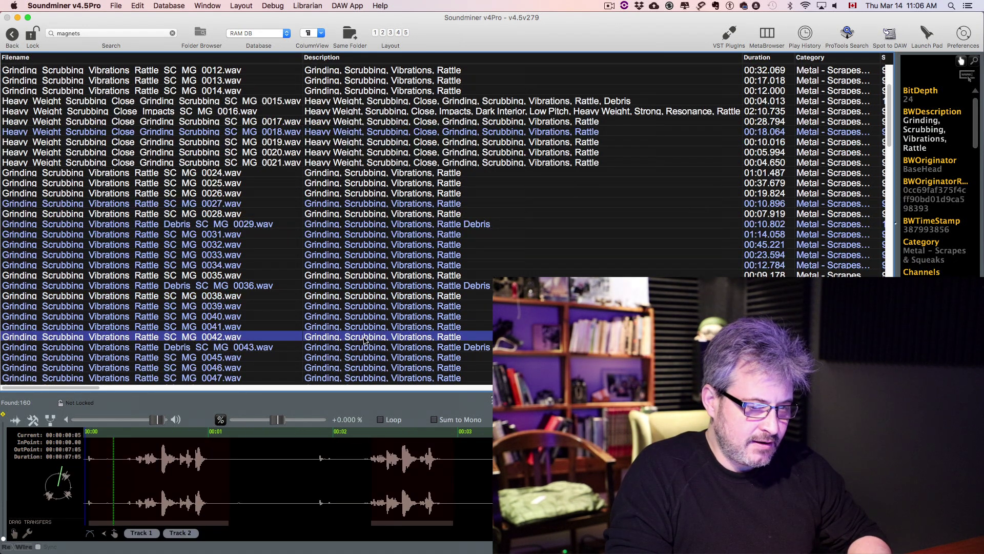
left_click(367, 367)
scroll(368, 366, "down", 4)
scroll(368, 366, "down", 6)
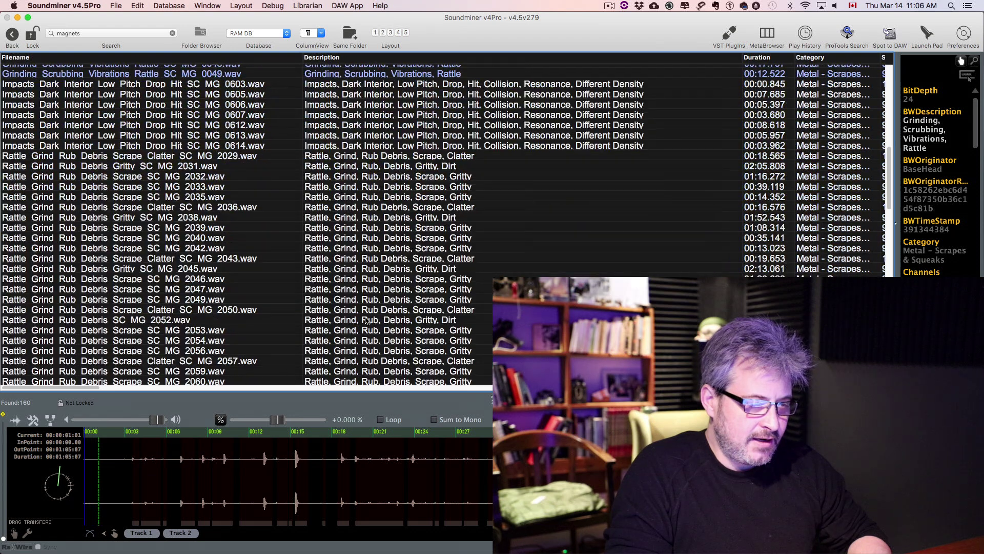
left_click(369, 309)
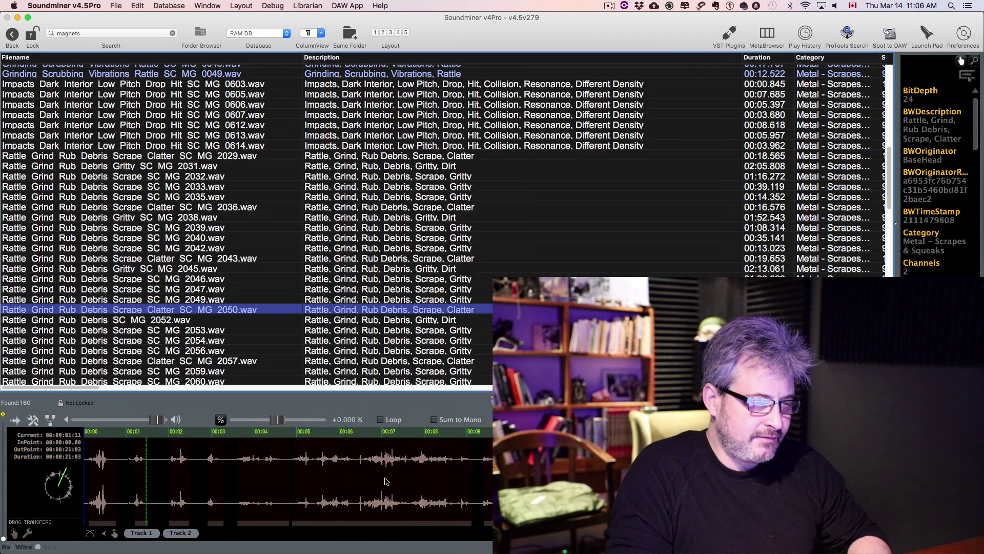
scroll(396, 260, "down", 9)
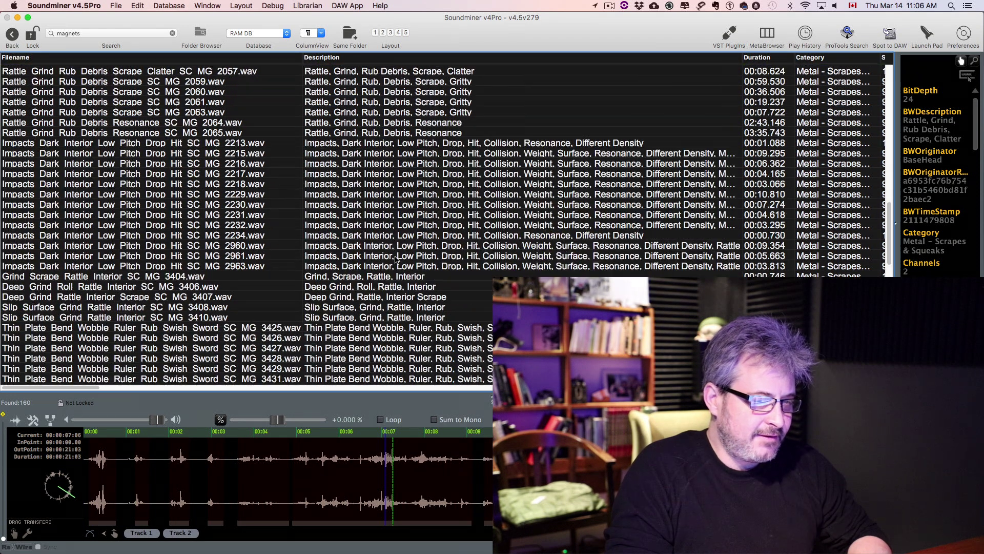